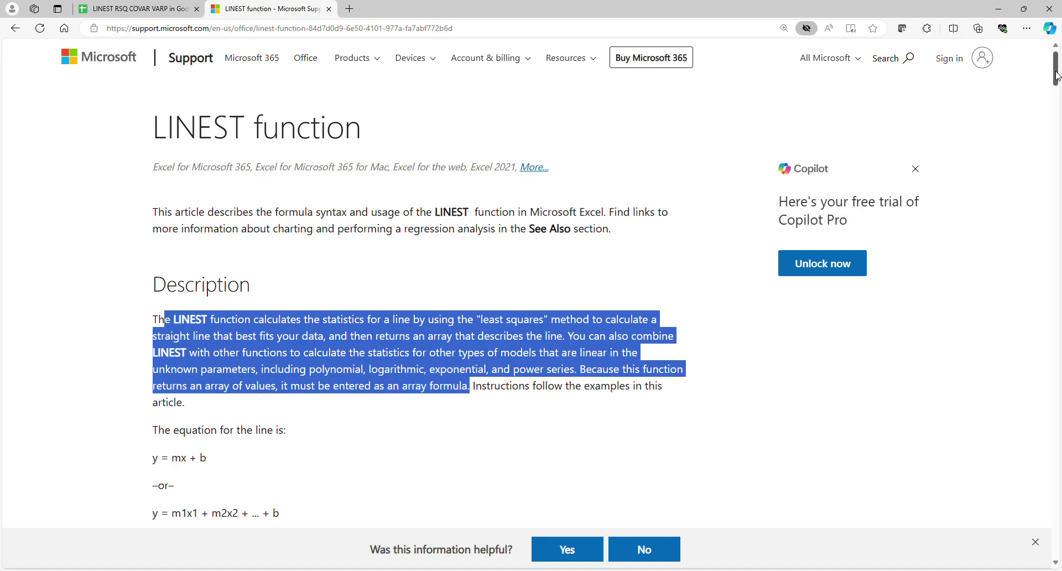
Copy the Month and Sales table, headers included, from the LINEST article's Example 2 - Simple Linear Regression.
drag(1058, 77, 1059, 361)
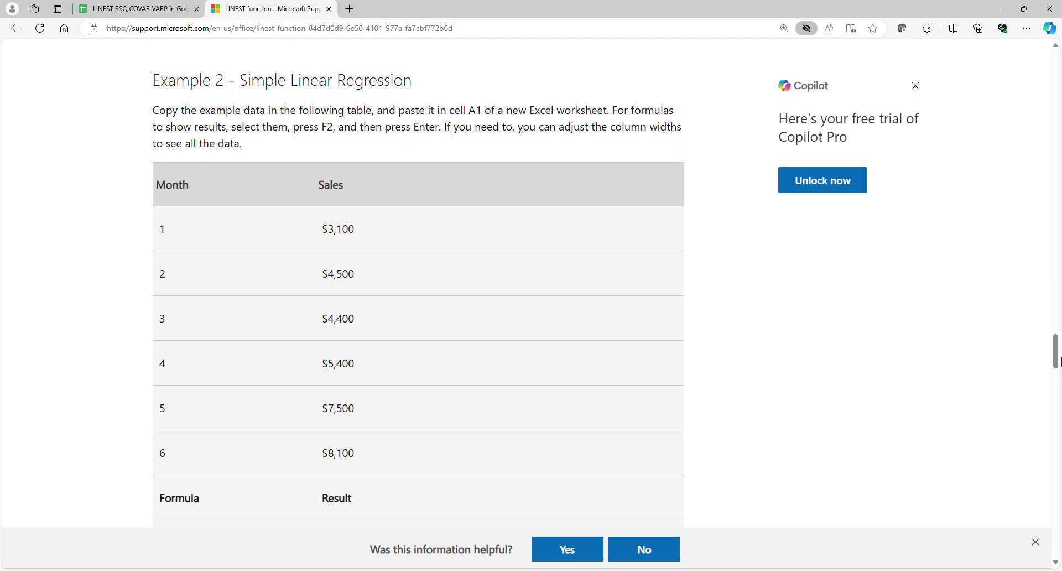
drag(1058, 346, 1058, 347)
drag(141, 83, 426, 89)
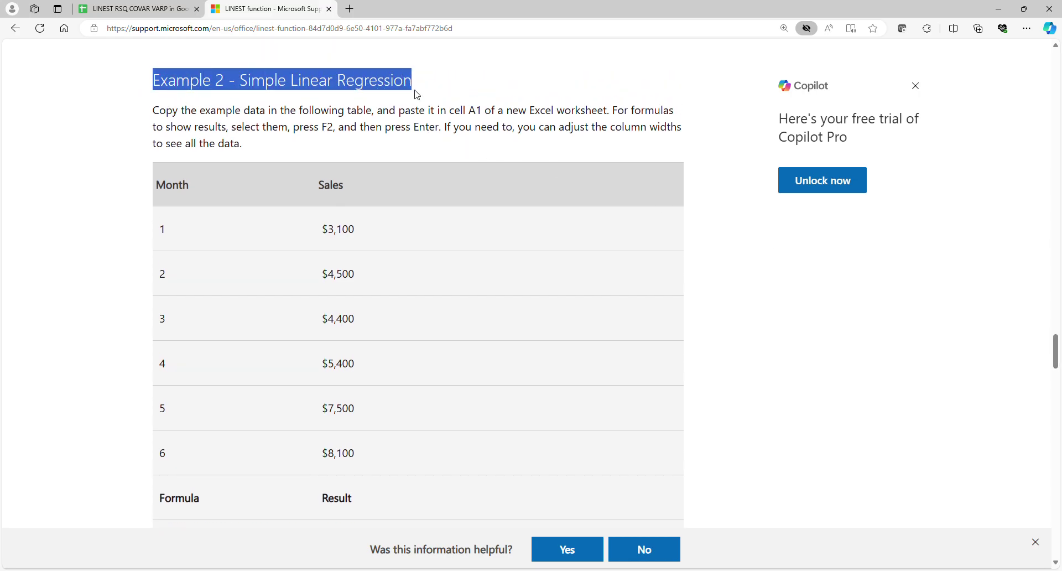
drag(155, 184, 361, 452)
key(ctrl+c)
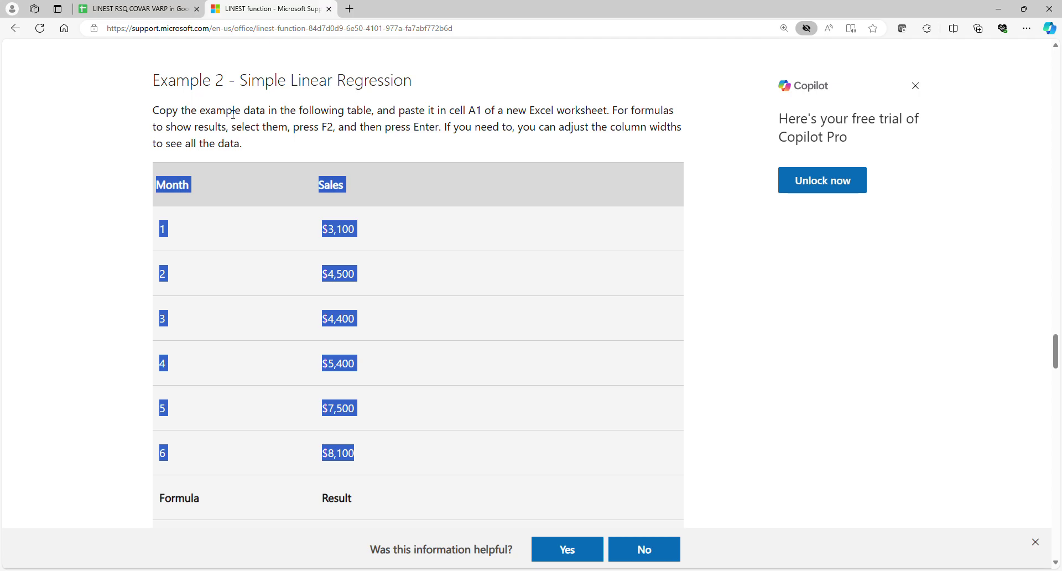
Switch to the Google Sheets spreadsheet and paste the copied Month and Sales table at cell A1.
click(166, 9)
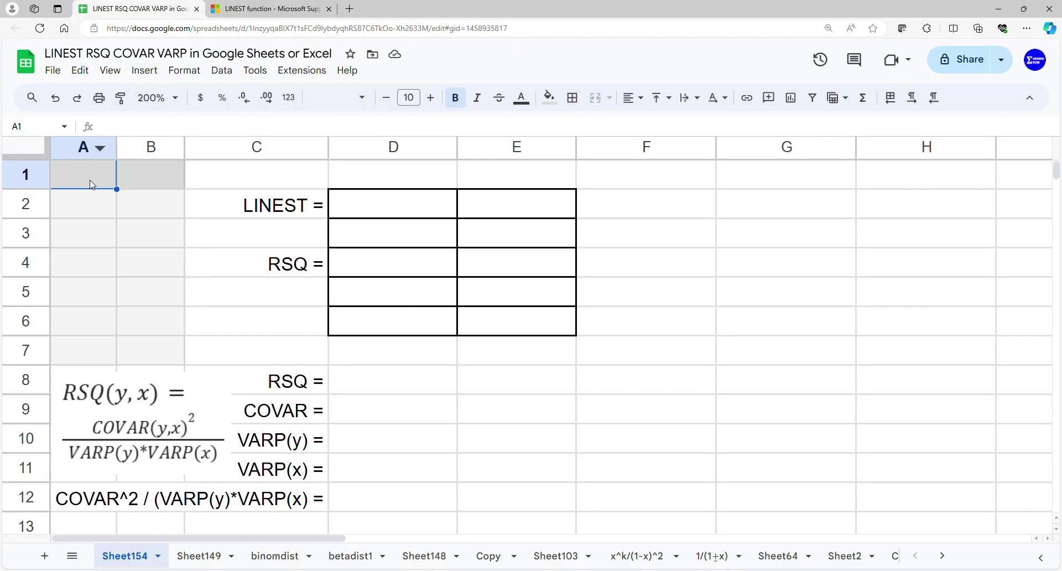
right_click(93, 185)
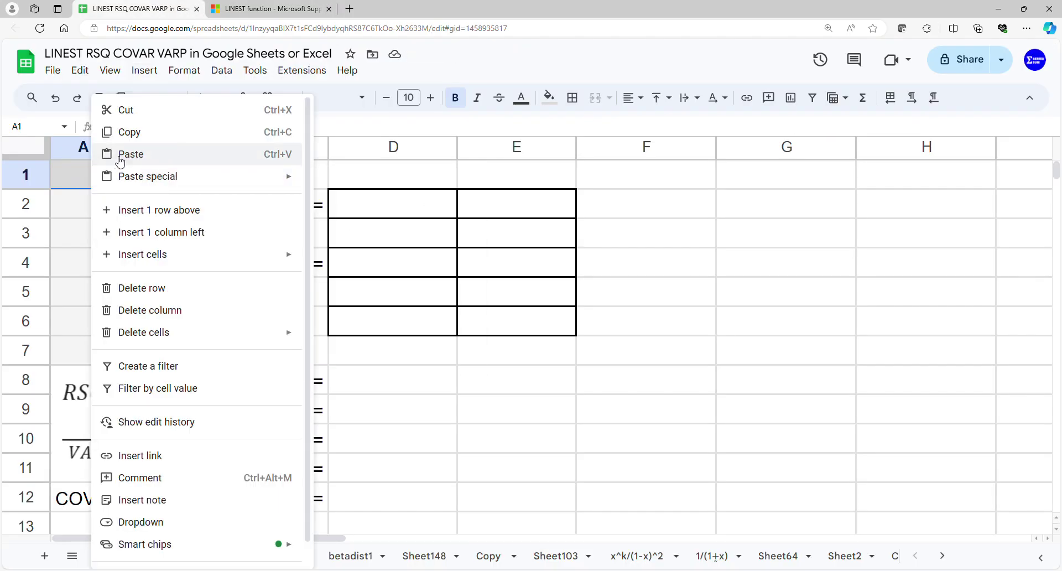
click(121, 87)
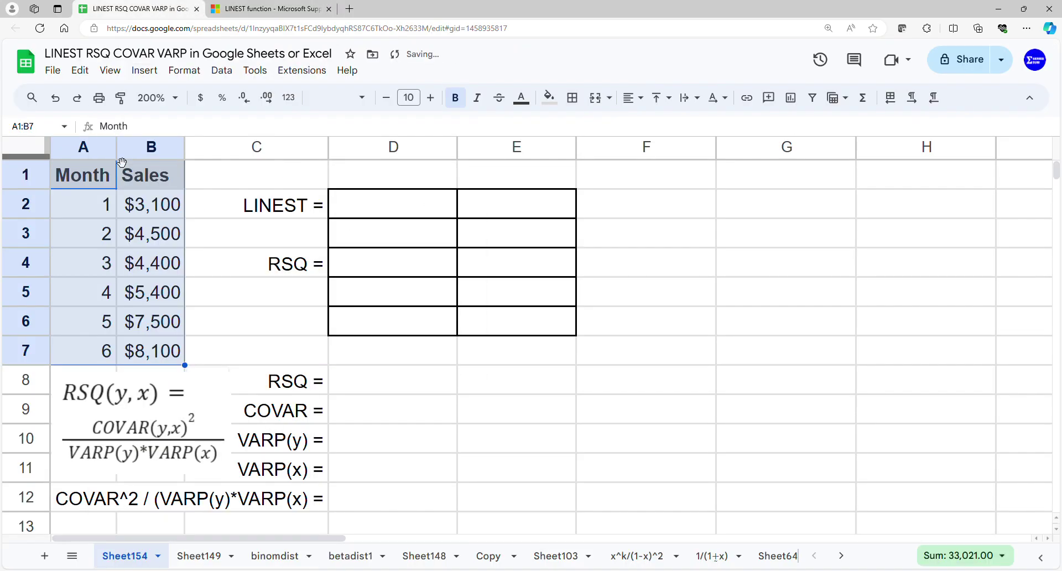
Insert a scatter chart of A1:B7 and give the Sales series a linear trendline labelled with its equation.
click(144, 72)
click(167, 198)
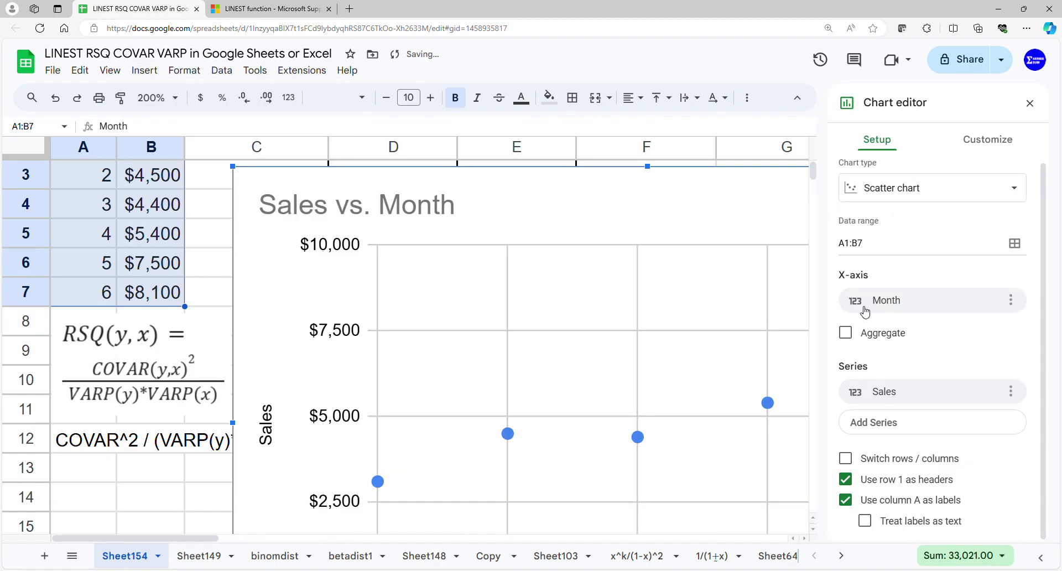
click(996, 149)
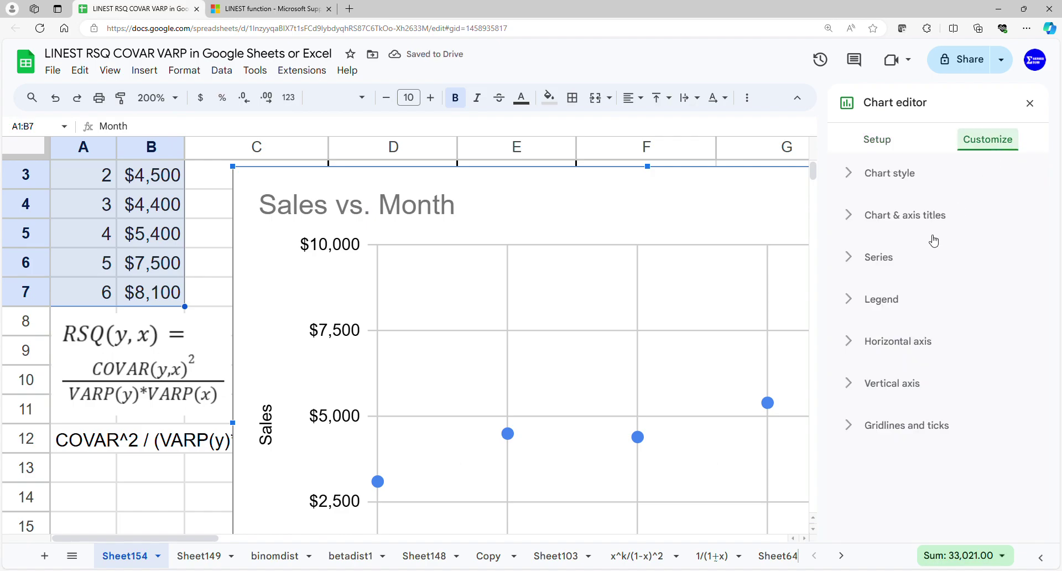
click(884, 258)
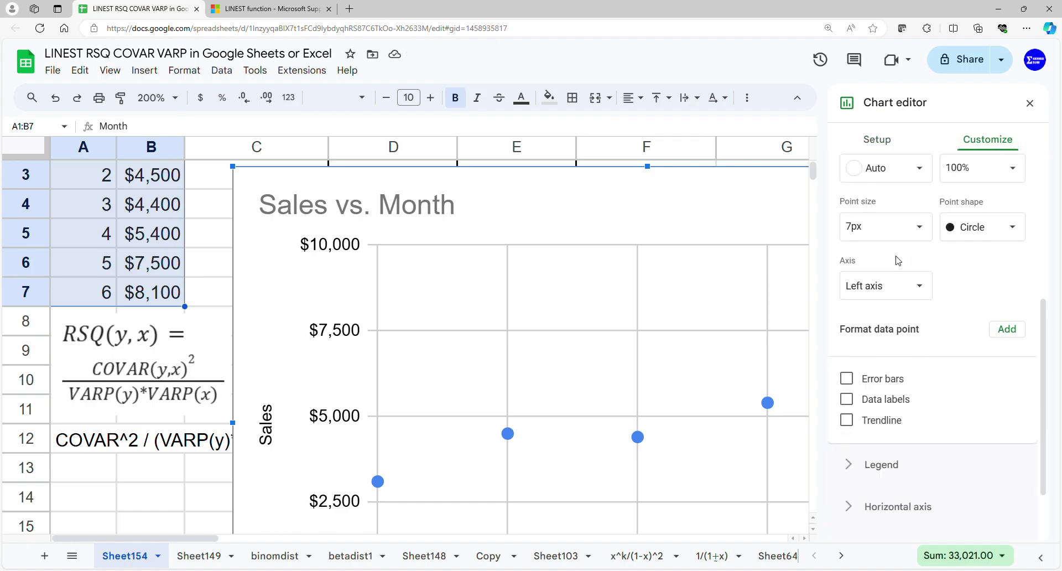
click(861, 419)
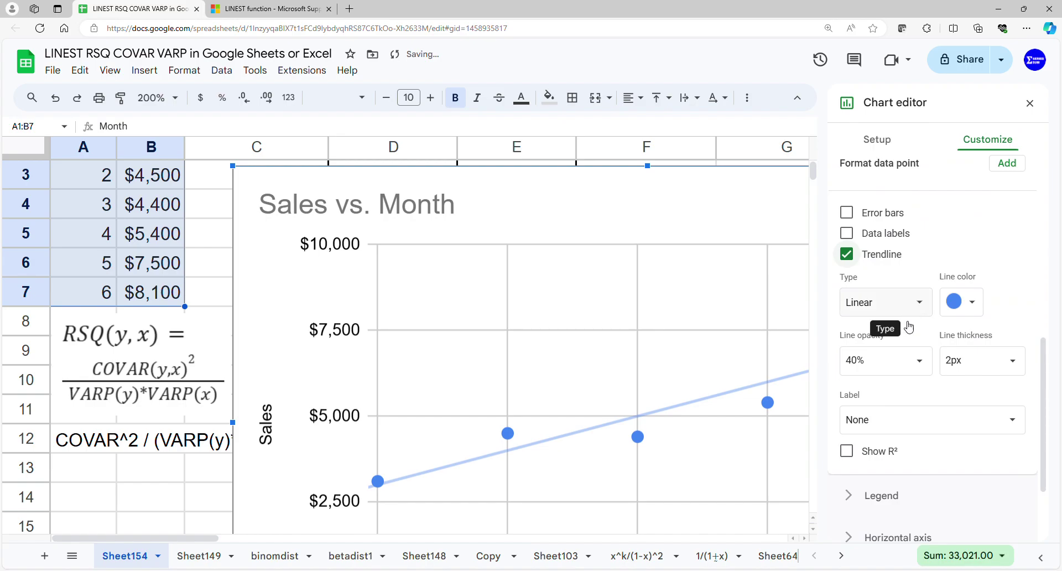
click(887, 418)
click(889, 460)
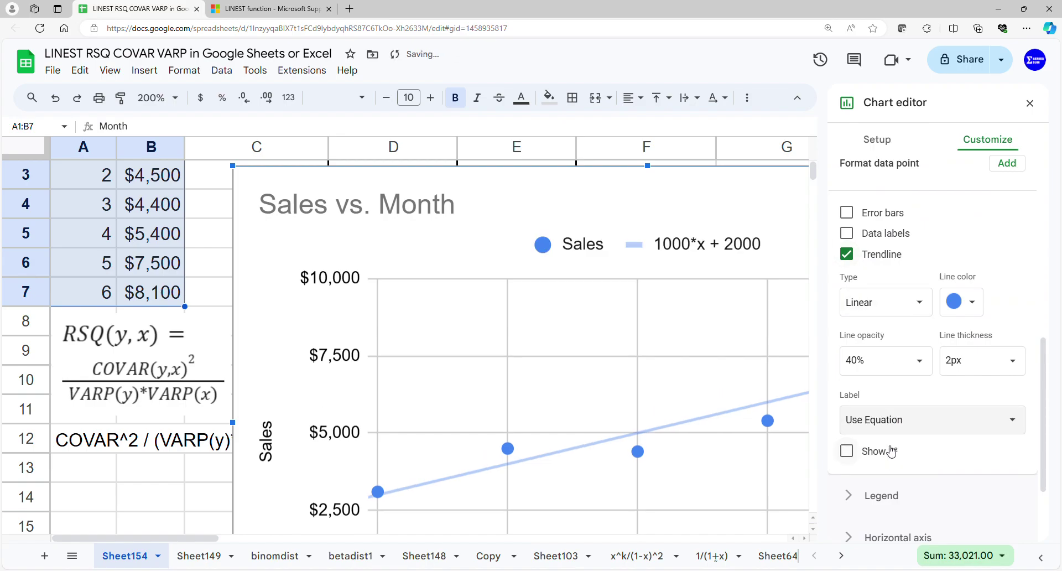
Delete the chart title "Sales vs. Month" and close the chart editor.
double_click(393, 214)
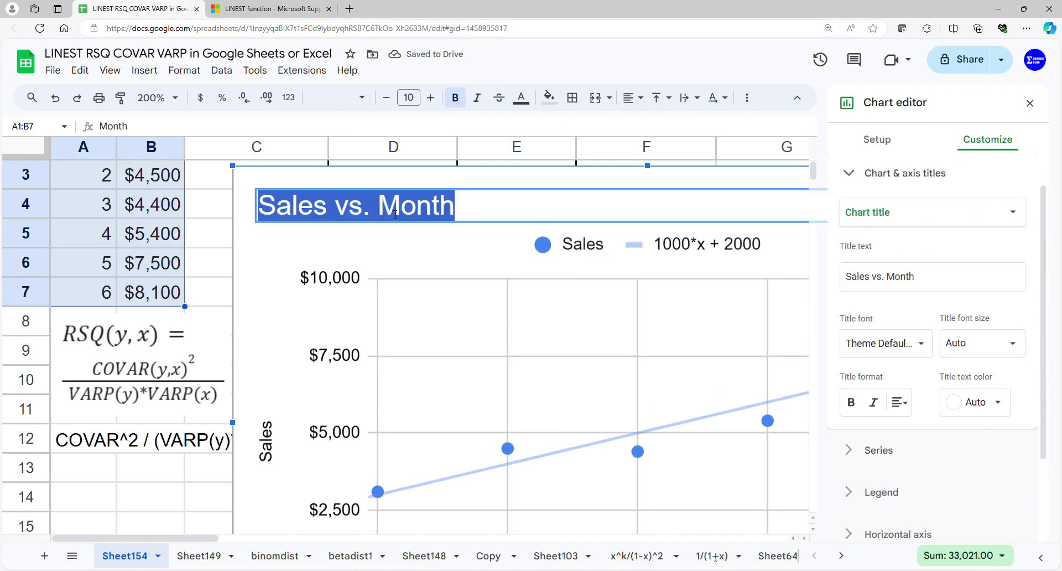
key(BackSpace)
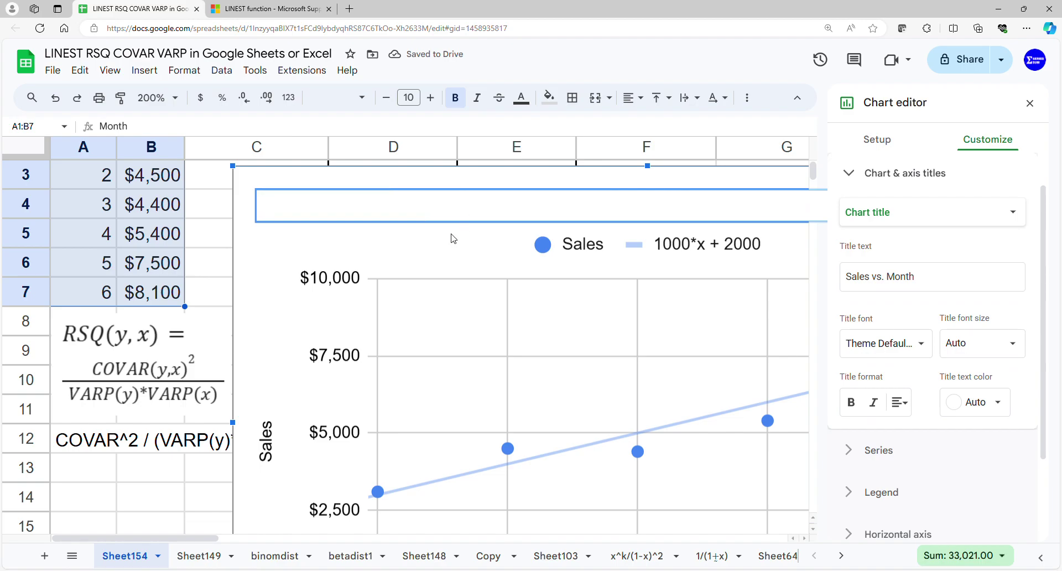
click(280, 320)
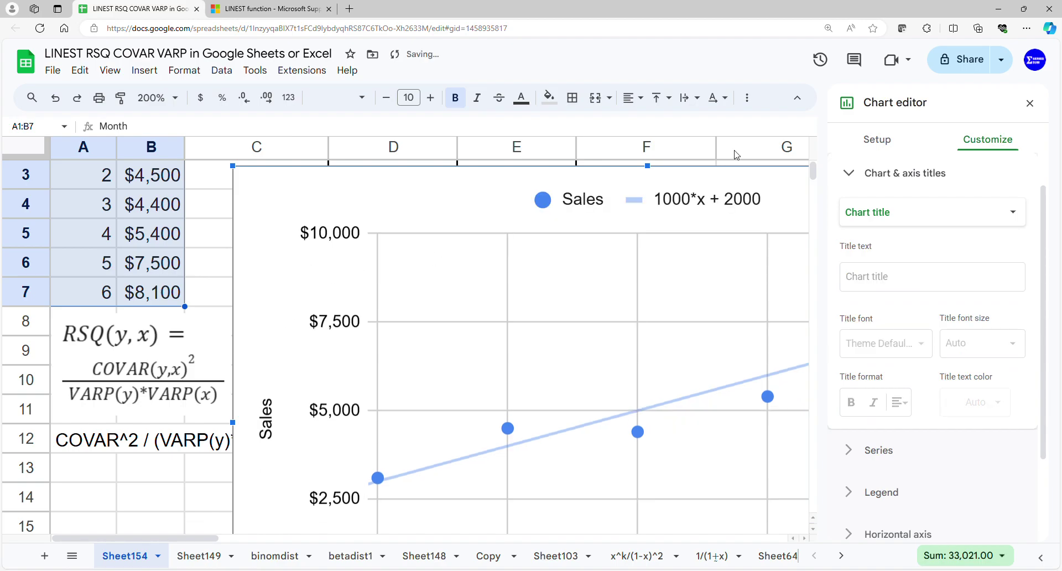
click(1031, 108)
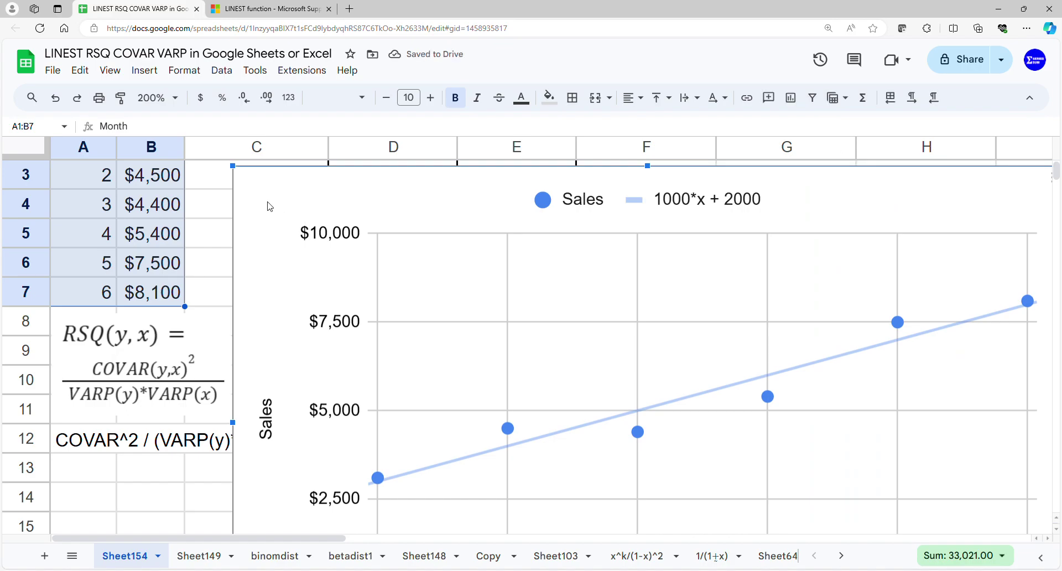
Move and resize the scatter chart to fill columns F to H beside the bordered table, spanning rows 1 to 12.
drag(236, 171, 405, 277)
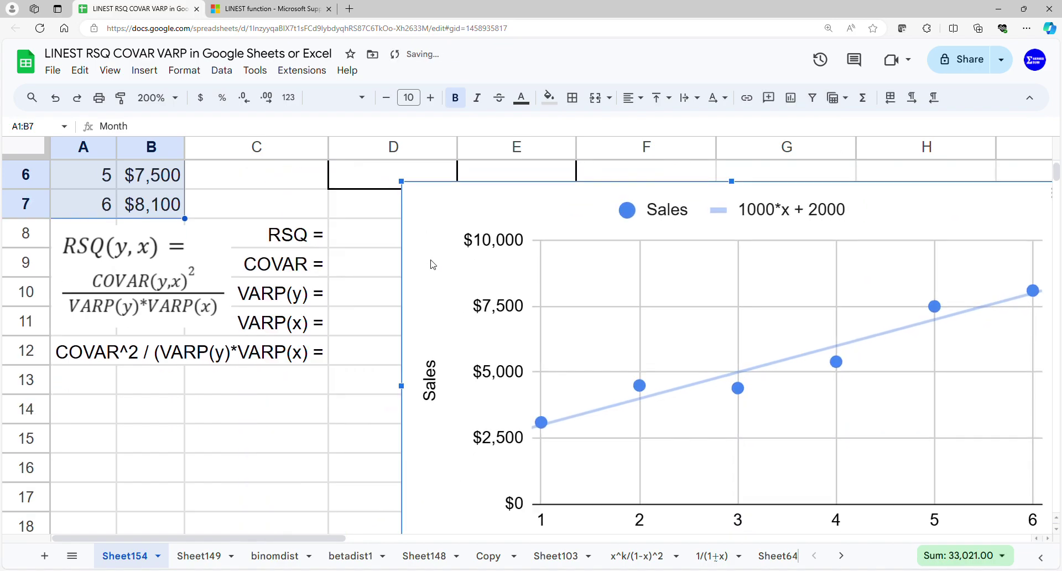
scroll(370, 240, up, 3)
drag(448, 343, 431, 172)
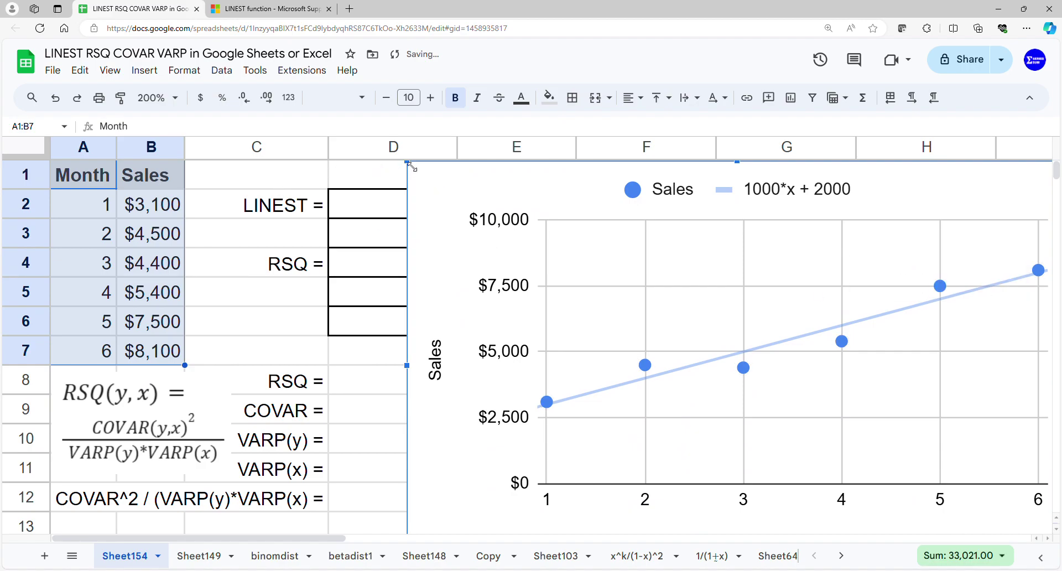
scroll(562, 266, down, 1)
drag(412, 172, 601, 189)
scroll(642, 227, up, 1)
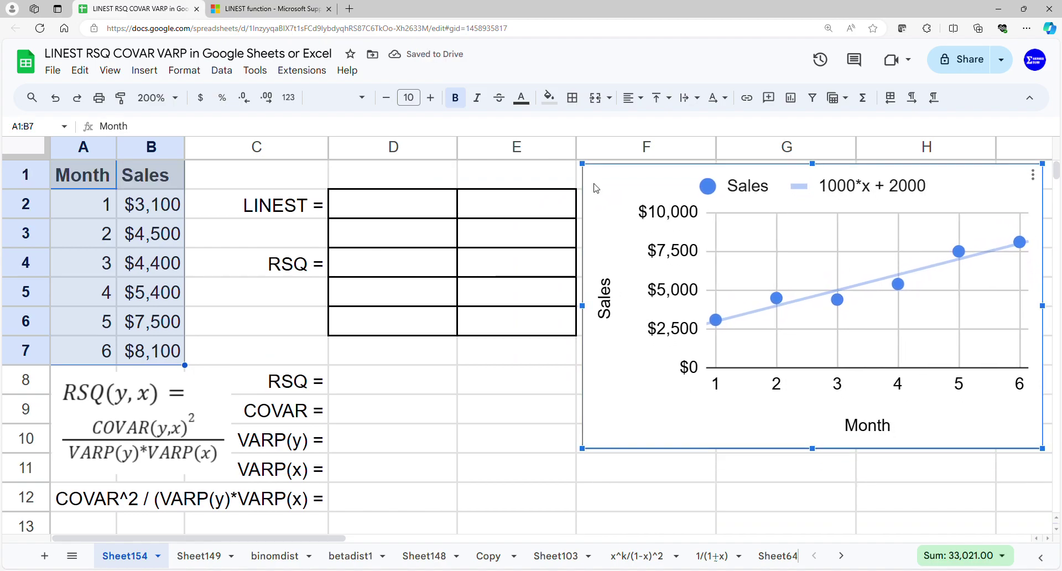
drag(818, 456, 813, 525)
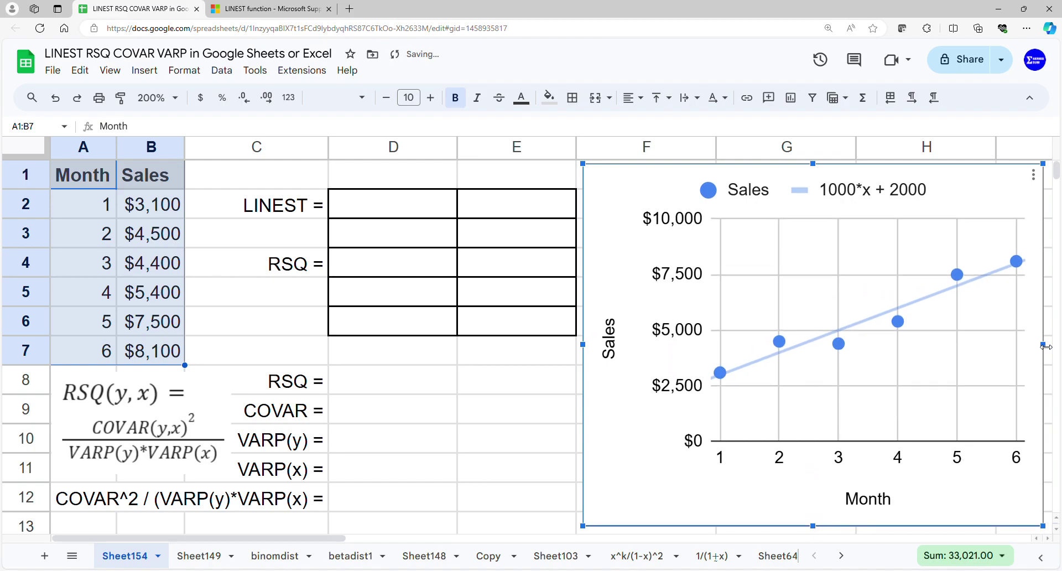
drag(1044, 346, 1047, 346)
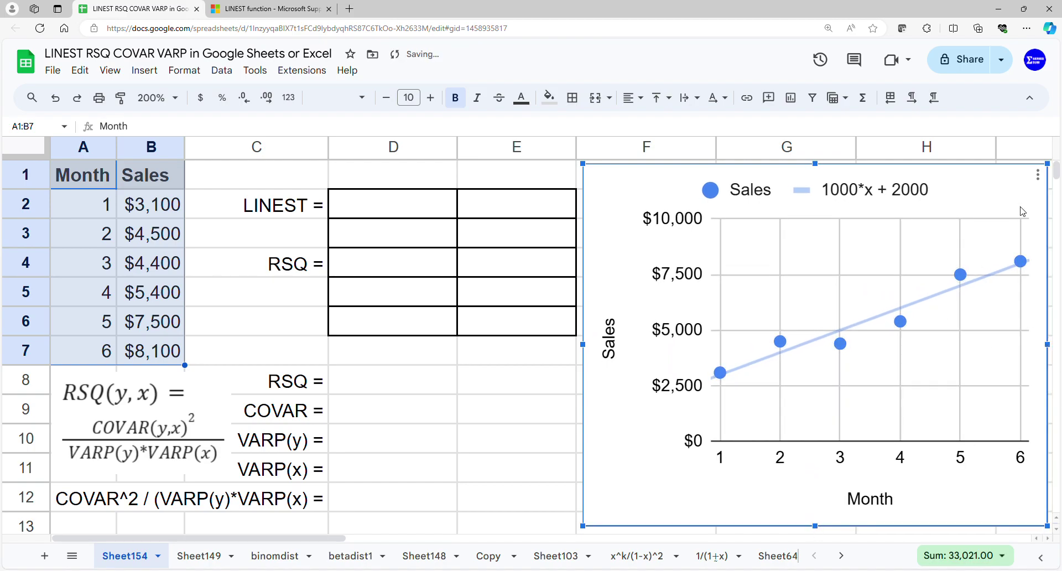
Edit the chart to show the R² value for the Sales trendline, then close the chart editor.
click(1038, 178)
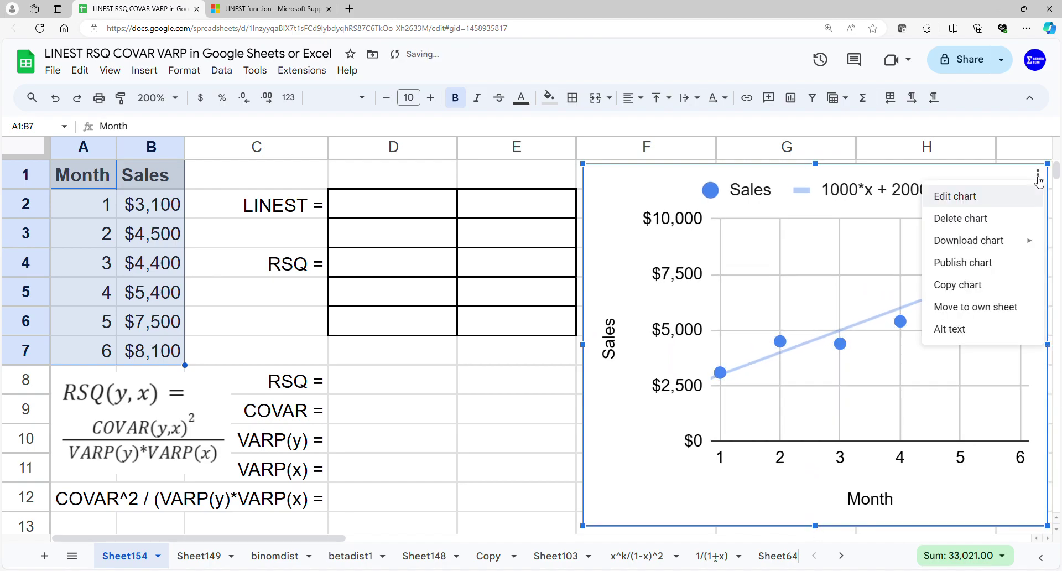
click(996, 204)
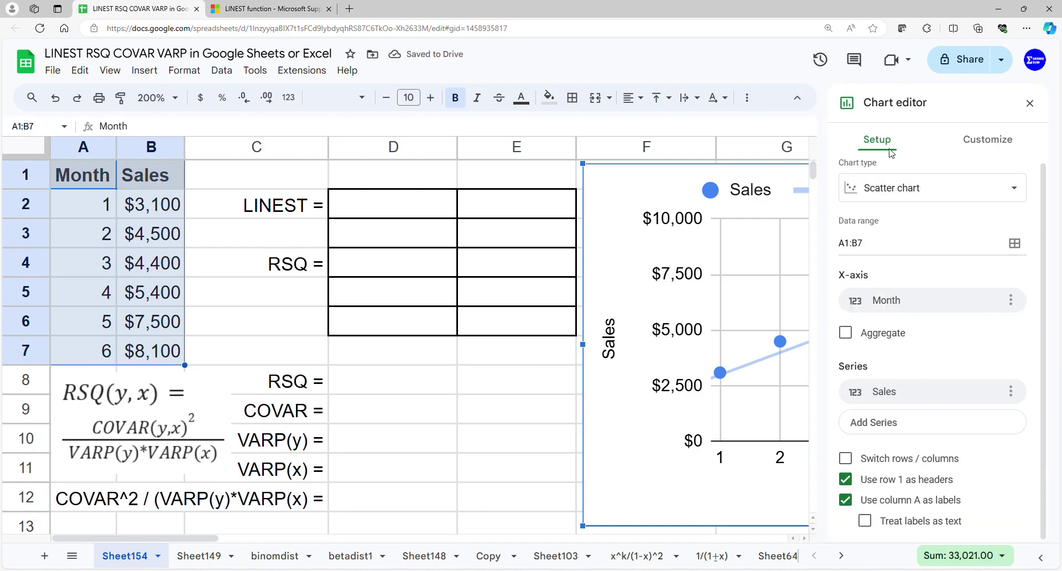
click(980, 144)
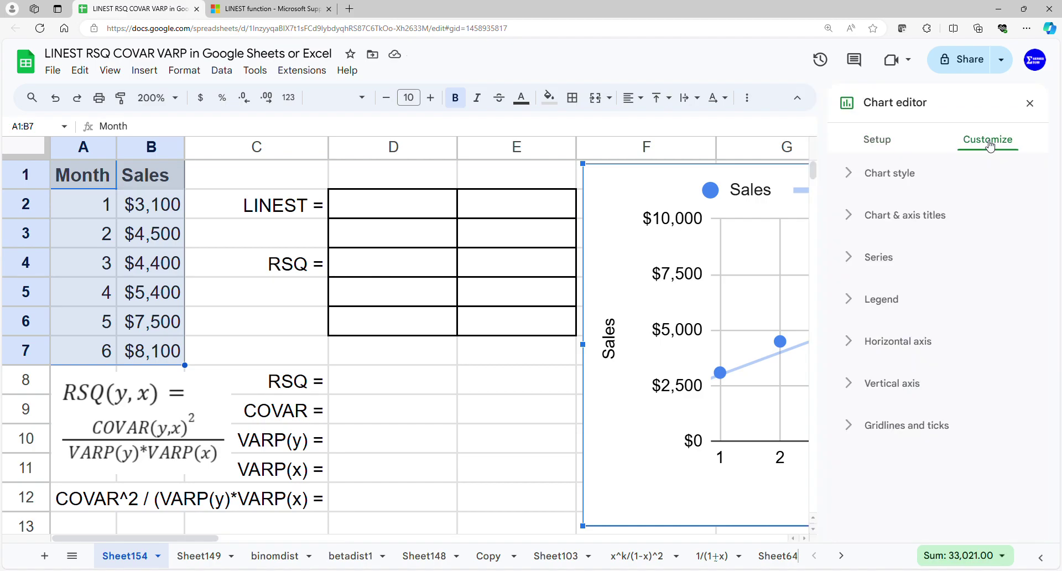
click(890, 257)
scroll(897, 277, down, 10)
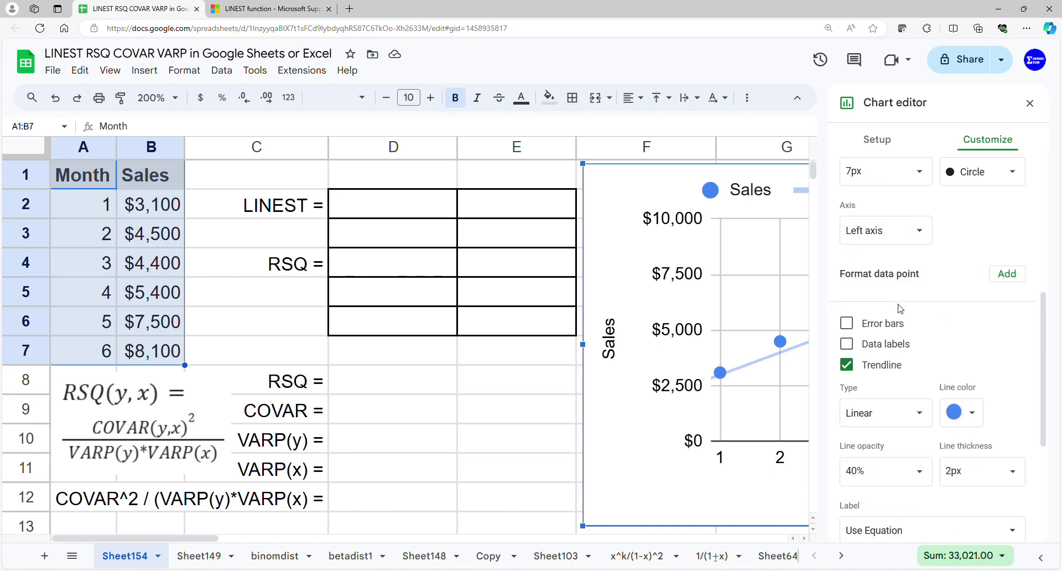
click(847, 340)
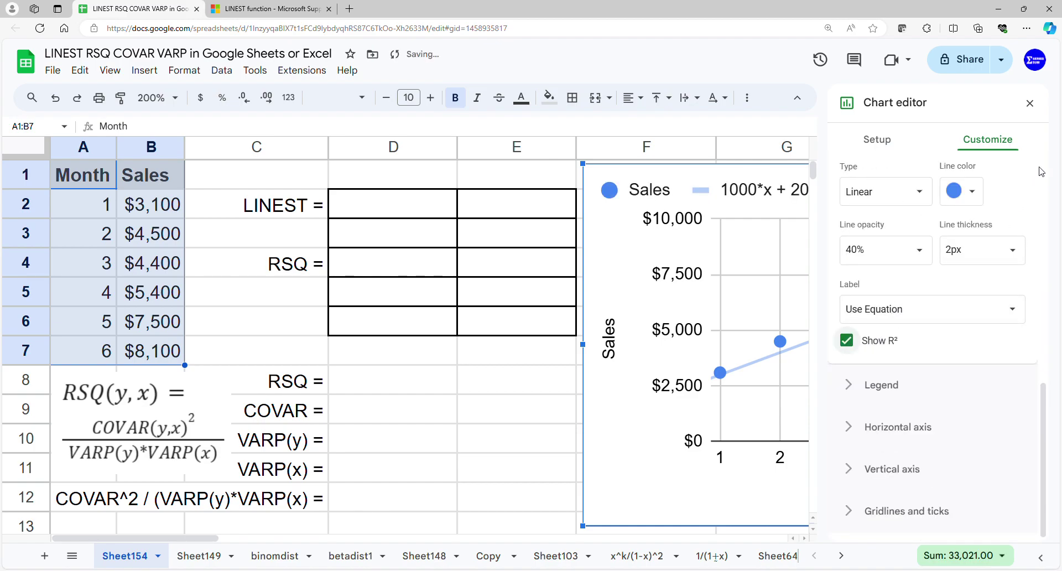
click(1030, 104)
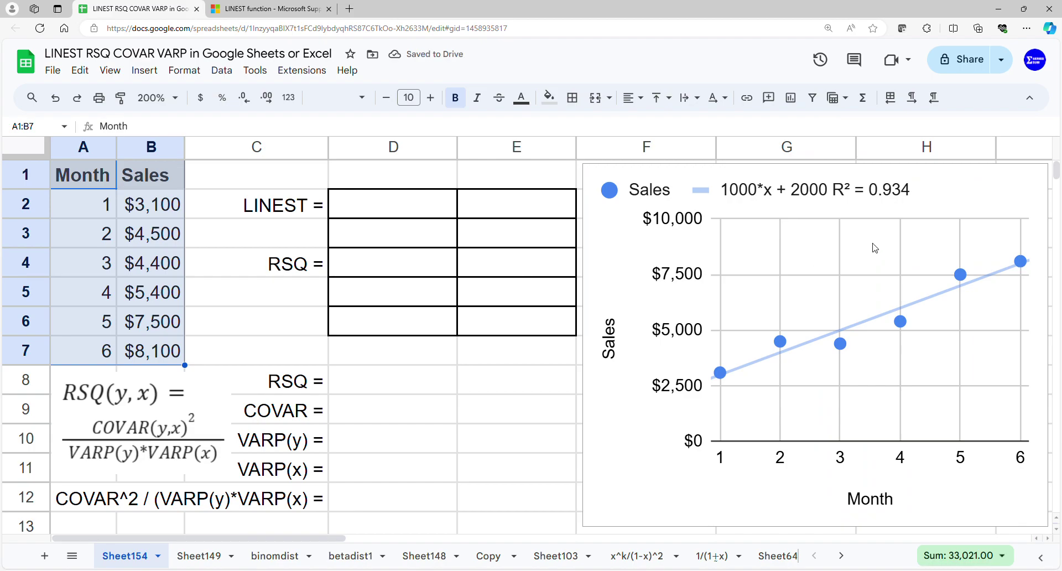
Enter =LINEST(B2:B7,A2:A7,1,1) in cell D2 to fill the bordered table with the regression statistics.
click(360, 212)
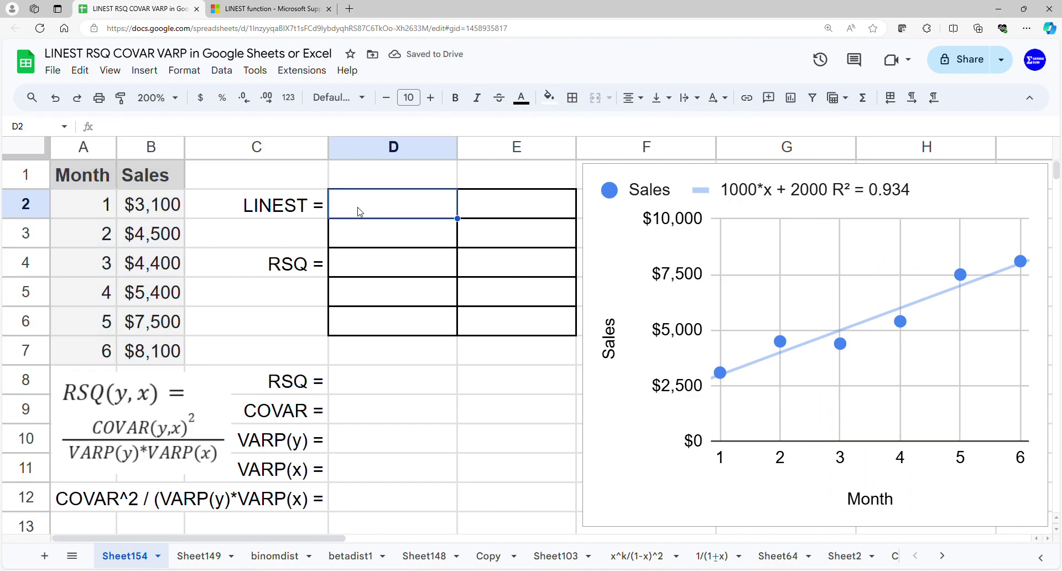
text(=)
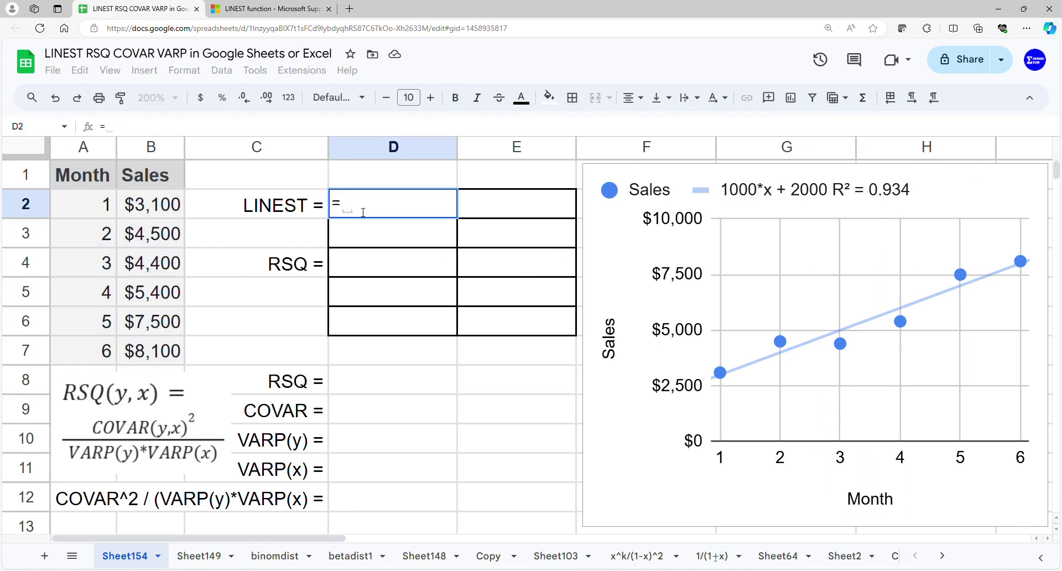
text(lin)
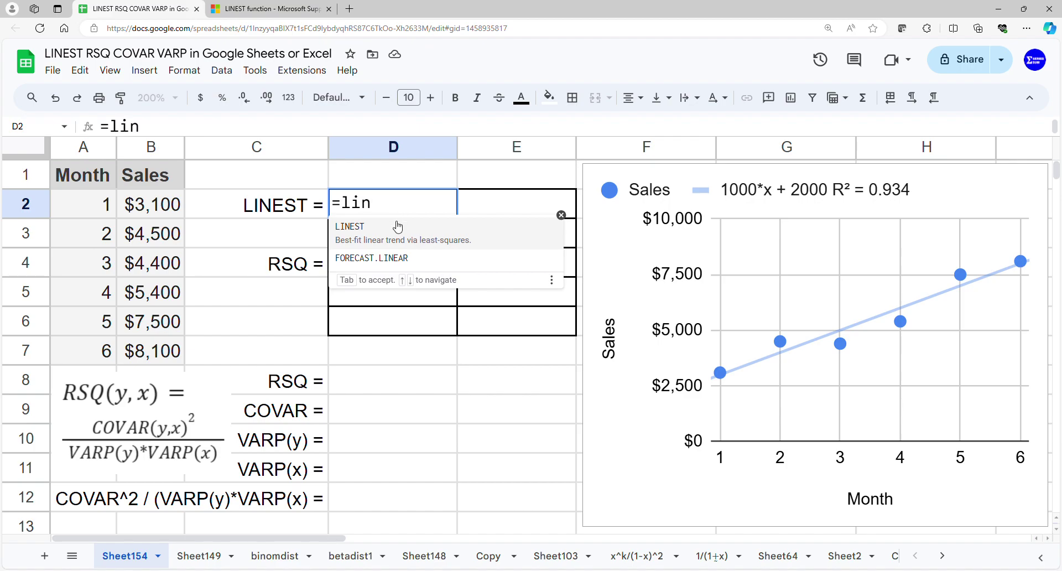
click(397, 226)
drag(159, 203, 165, 350)
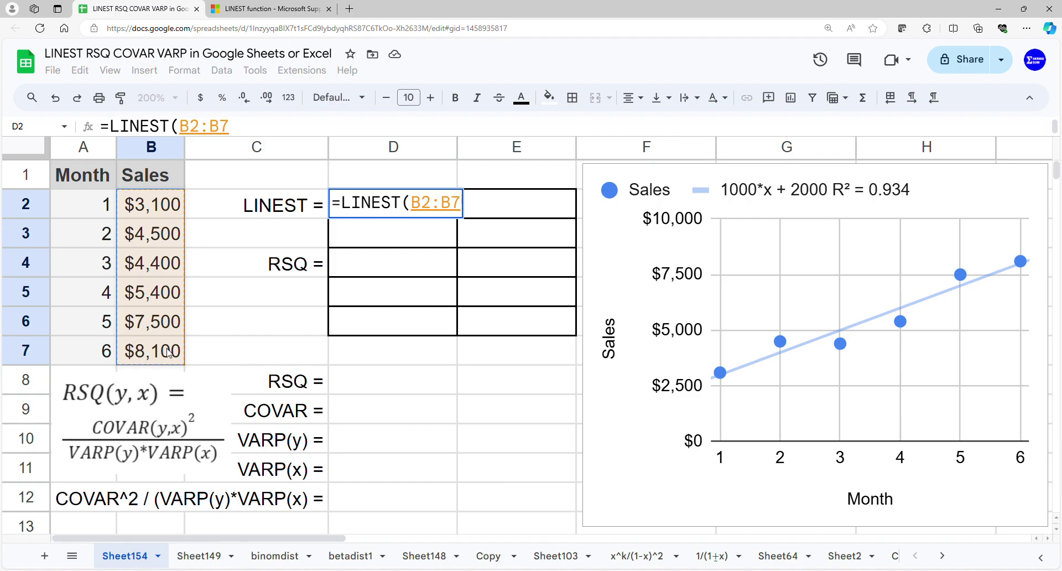
text(,)
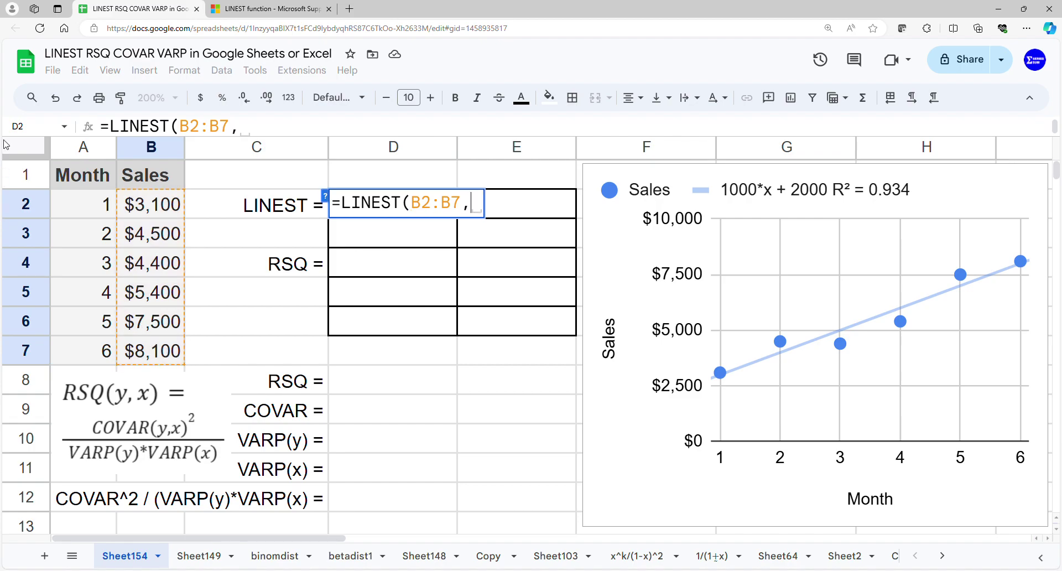
drag(78, 208, 89, 358)
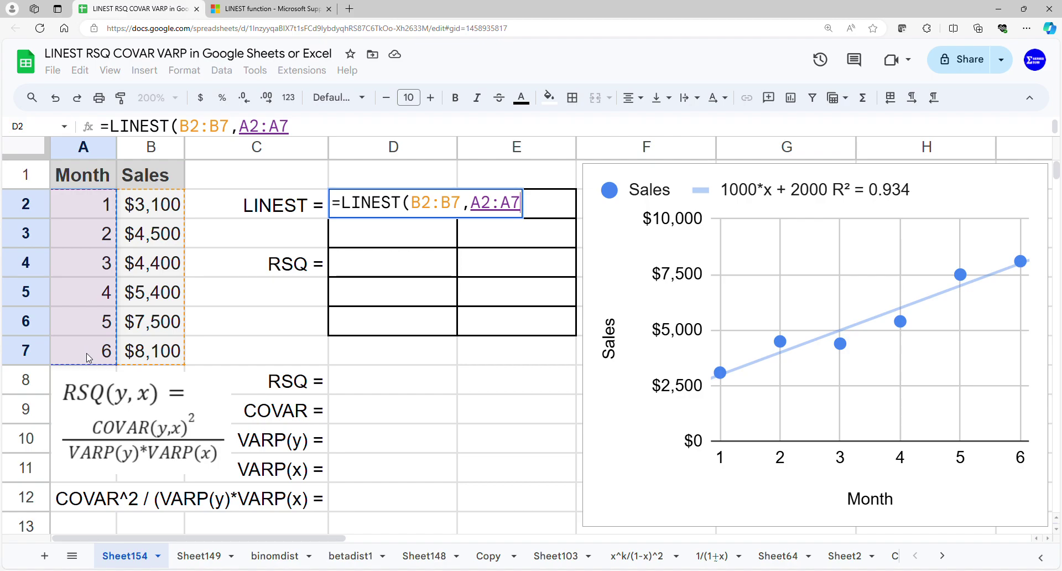
text(,1,1)
key(Return)
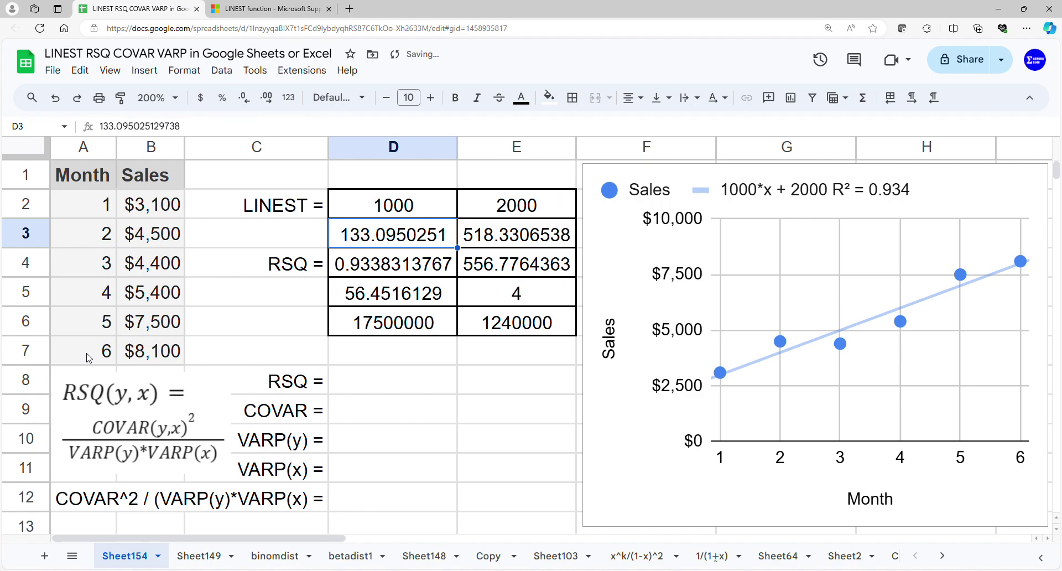
Reduce the RSQ value in cell D4 to three decimal places, with C4:D4 selected.
drag(265, 272, 355, 272)
click(246, 102)
click(247, 102)
click(247, 103)
click(247, 103)
click(247, 103)
click(247, 103)
click(247, 103)
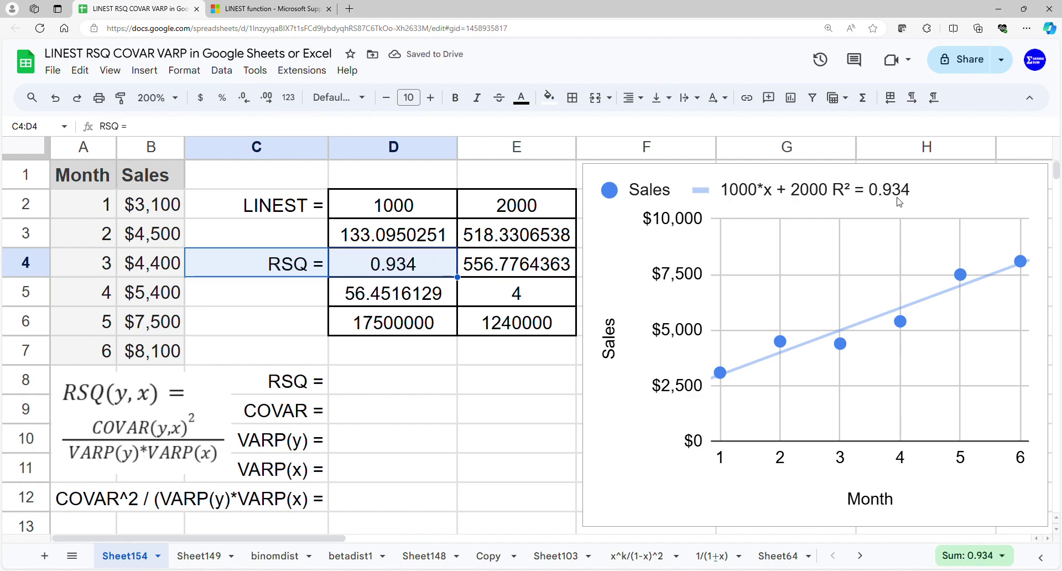
Reset the number format of C4:D4 to Automatic.
click(288, 98)
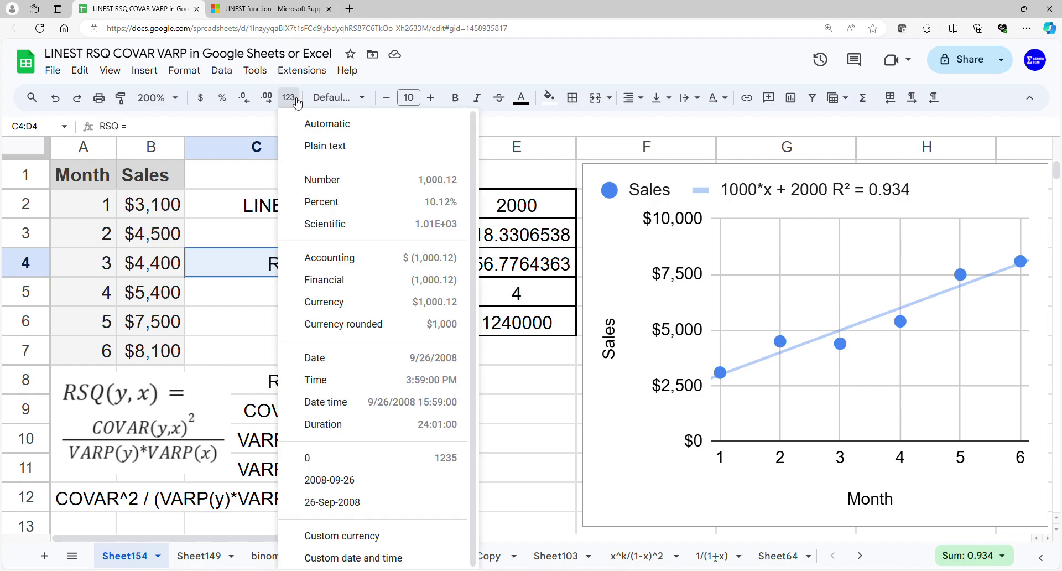
click(306, 123)
Enter =RSQ(B2:B7,A2:A7) in cell D8 and compare its result with the LINEST RSQ value in D4.
click(395, 389)
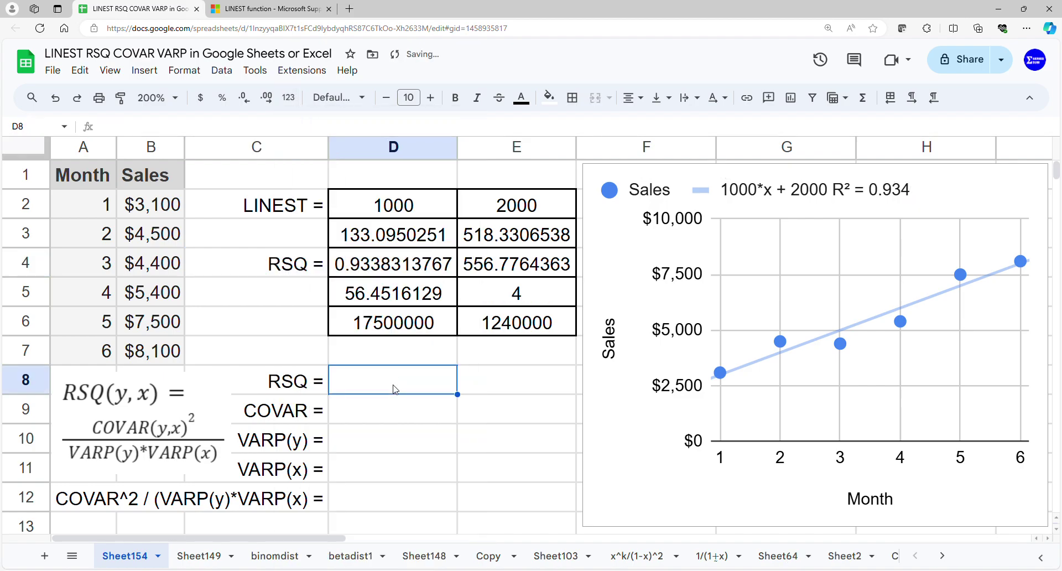
text(=)
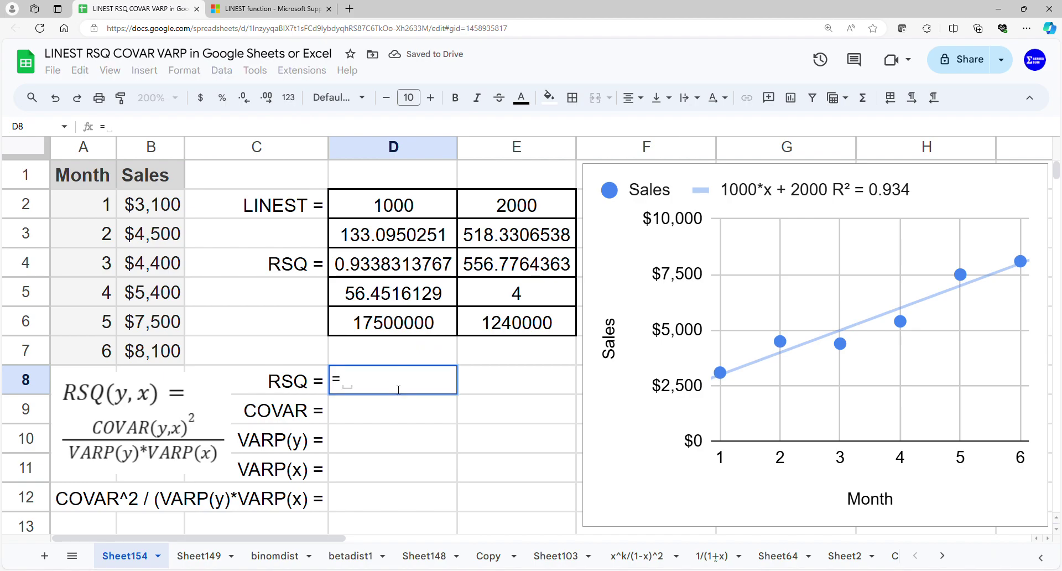
text(rsq)
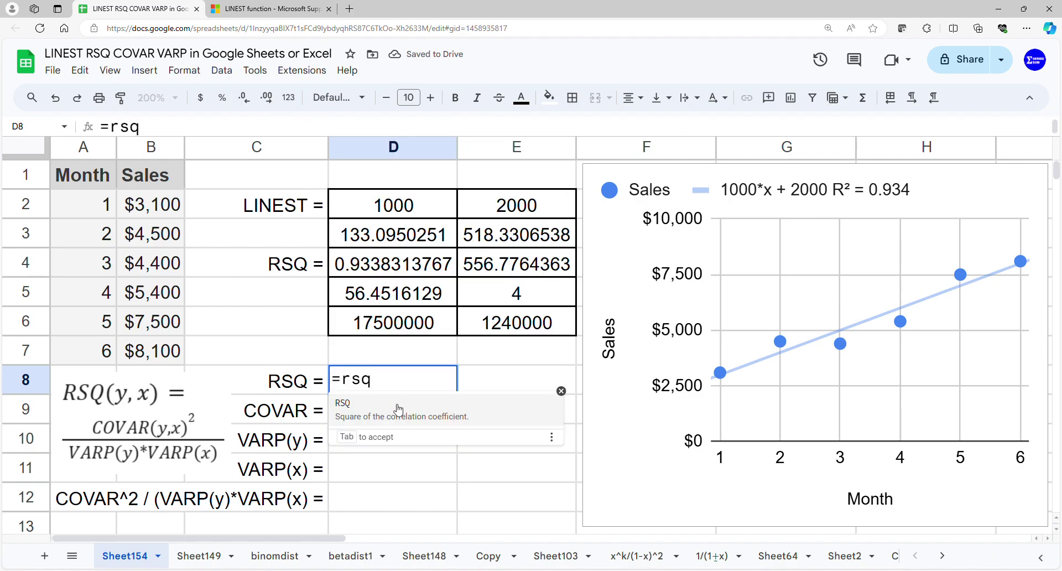
click(388, 415)
drag(142, 204, 142, 348)
text(,)
drag(100, 206, 93, 360)
key(Return)
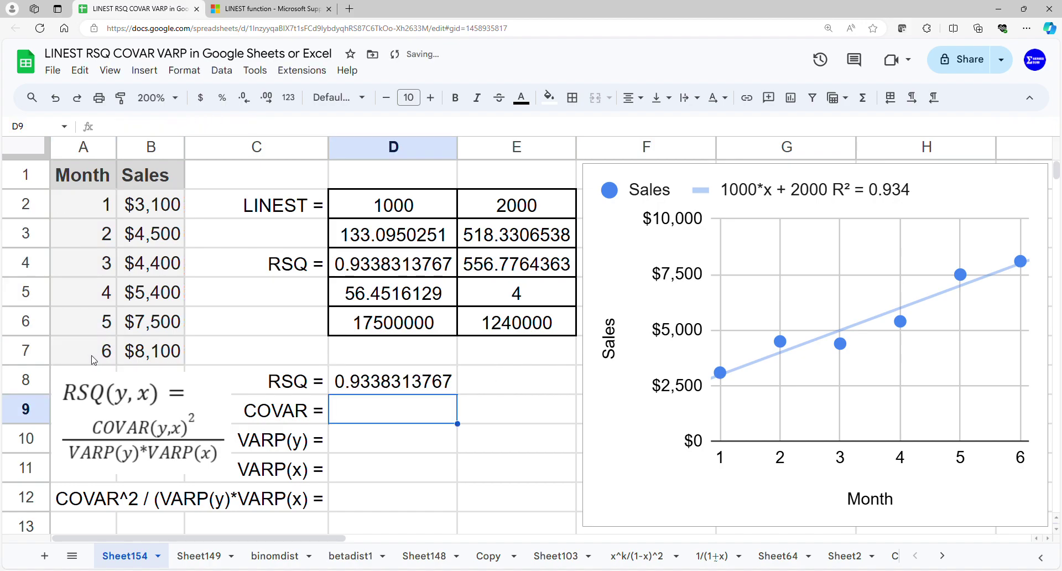
drag(401, 384, 285, 391)
drag(415, 275, 276, 267)
Enter =COVAR(B2:B7,A2:A7) in cell D9 to calculate the covariance of Sales and Month.
click(363, 416)
text(=covar)
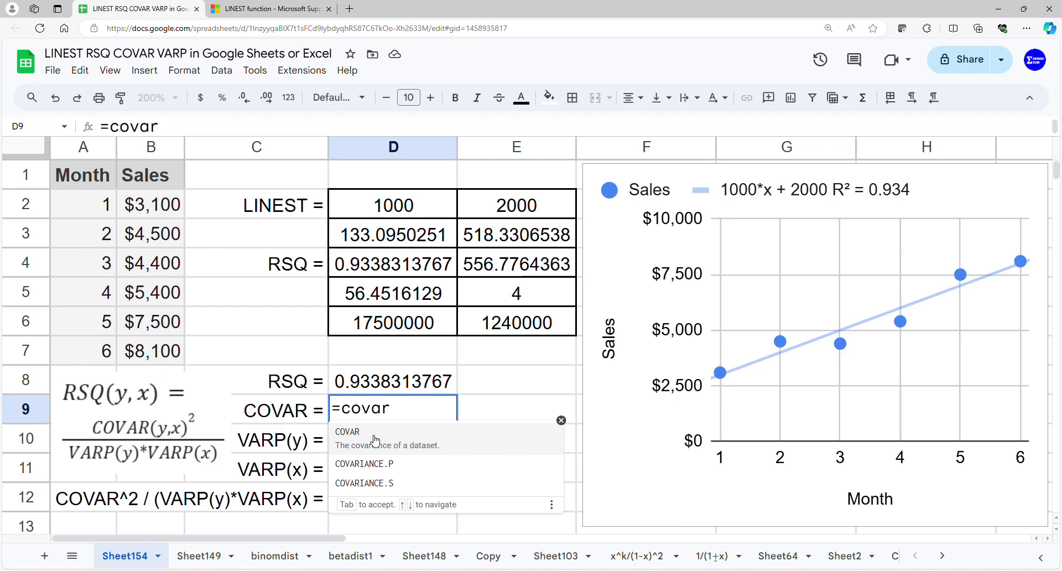
click(374, 440)
click(165, 217)
drag(166, 222, 143, 352)
text(,)
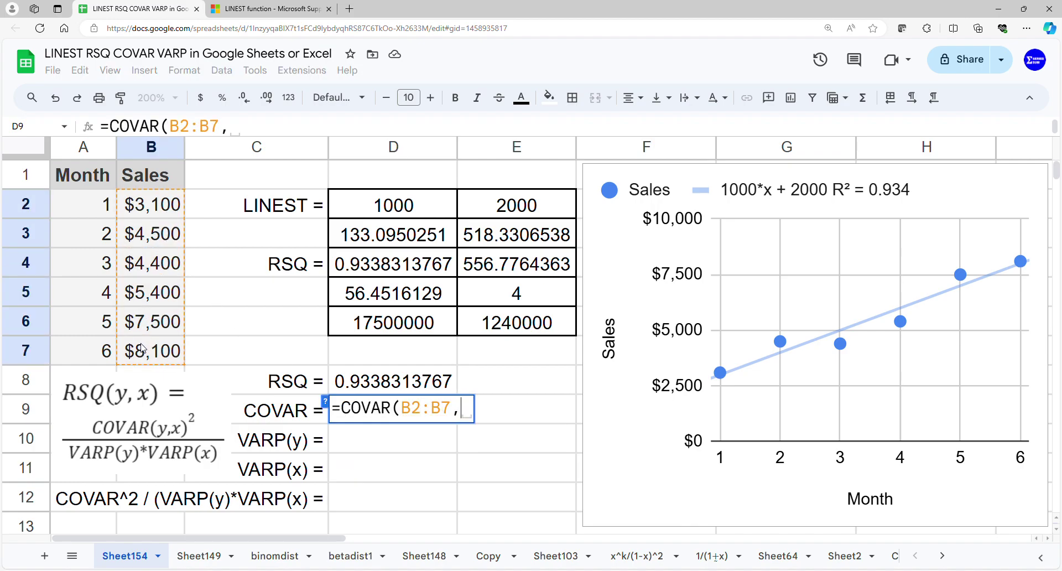
drag(102, 213, 93, 357)
key(Return)
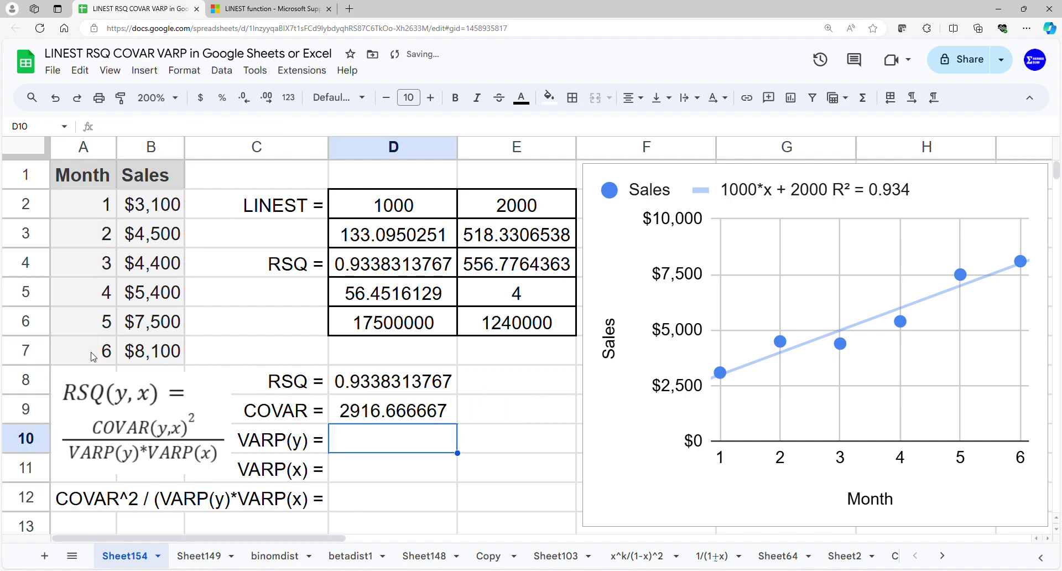
Enter =VARP(B2:B7) in cell D10 to calculate the population variance of Sales.
text(=varp)
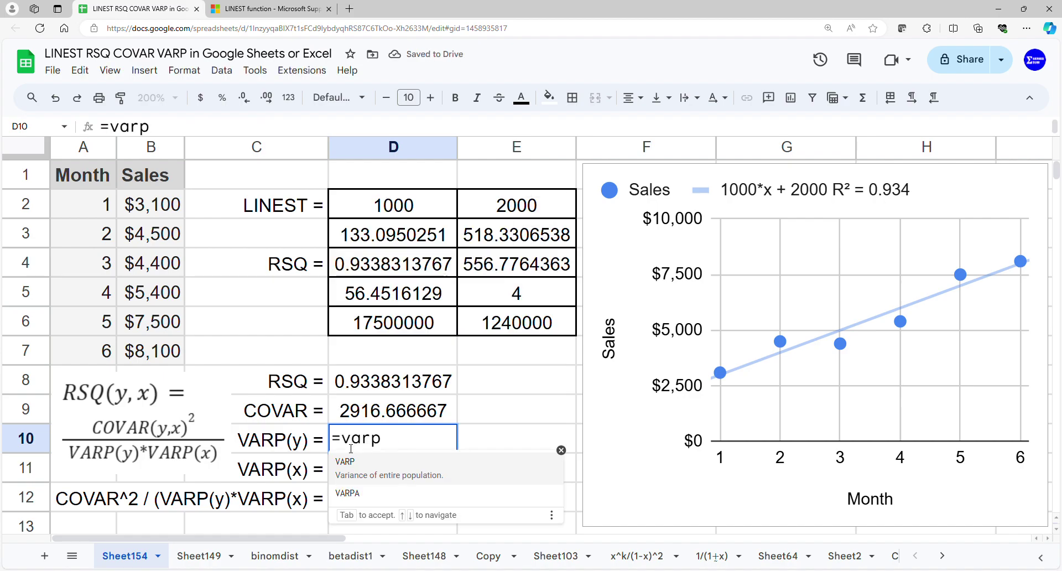
click(368, 469)
drag(167, 217, 157, 350)
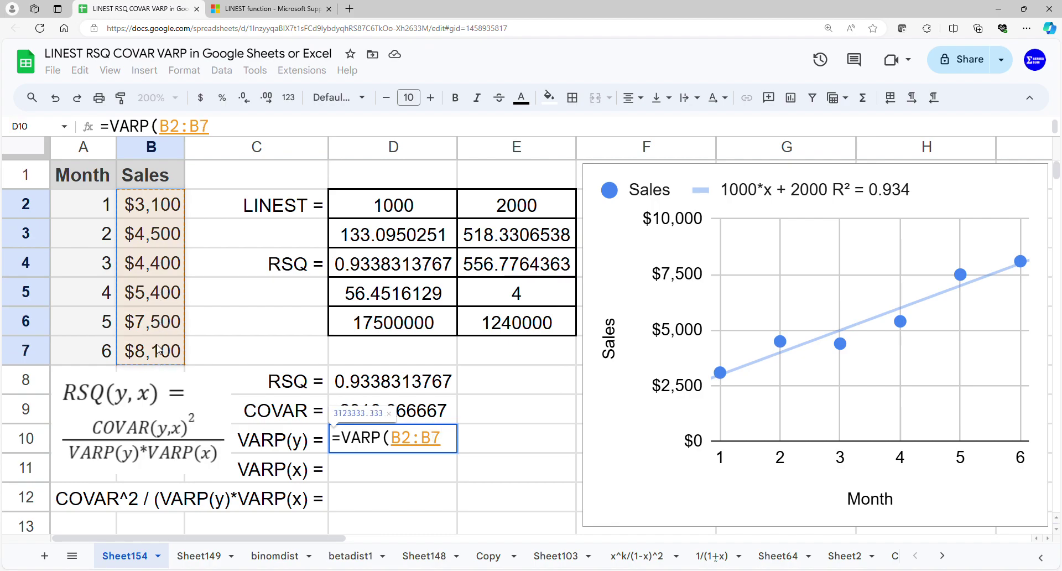
key(Return)
Enter =VARP(A2:A7) in cell D11 to calculate the population variance of Month.
text(=varp)
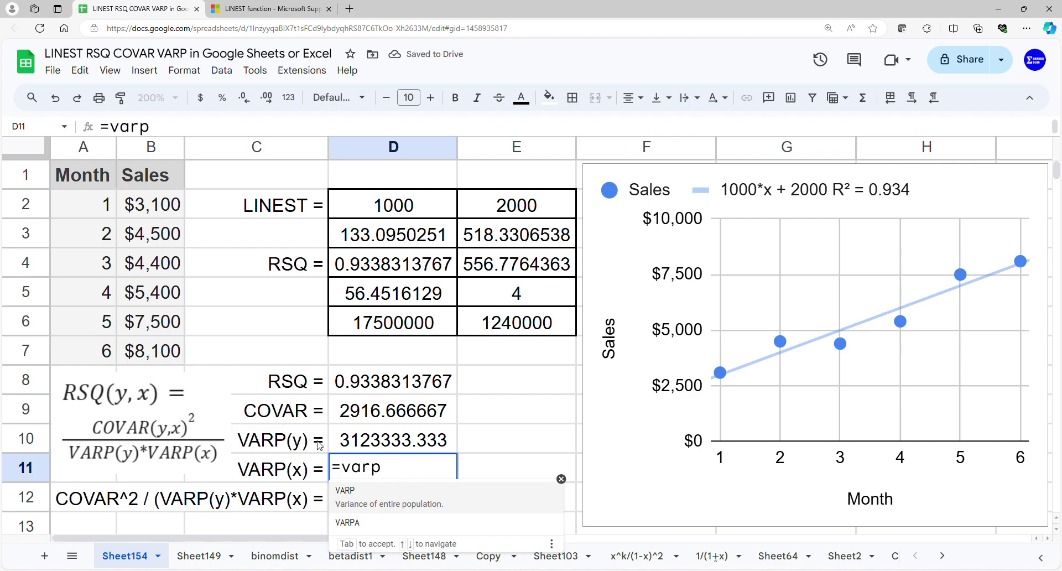
click(362, 506)
drag(97, 213, 91, 349)
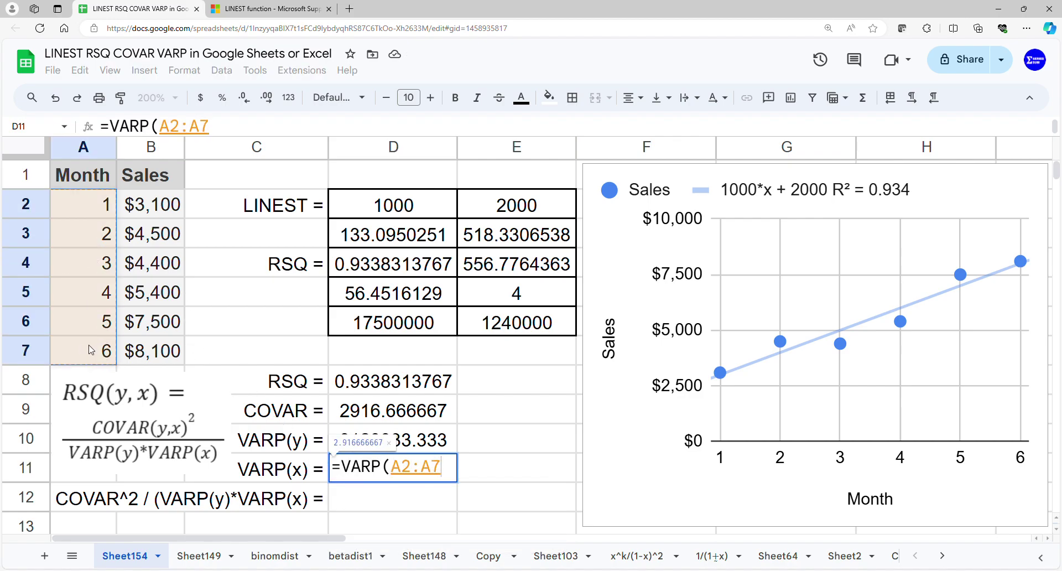
key(Return)
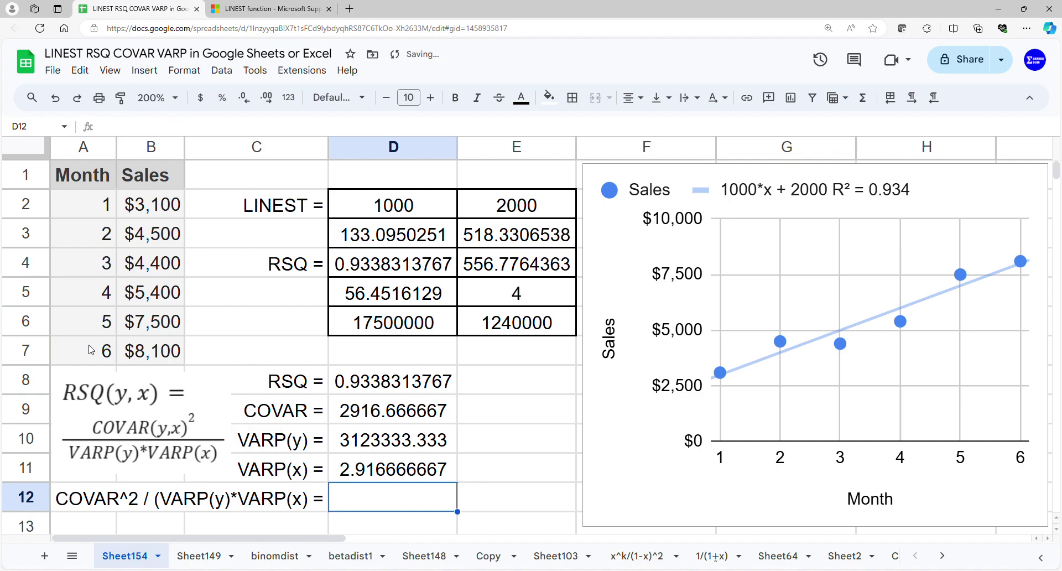
Enter =D9^2/(D10*D11) in cell D12 to derive RSQ from the covariance and the two variances.
text(=)
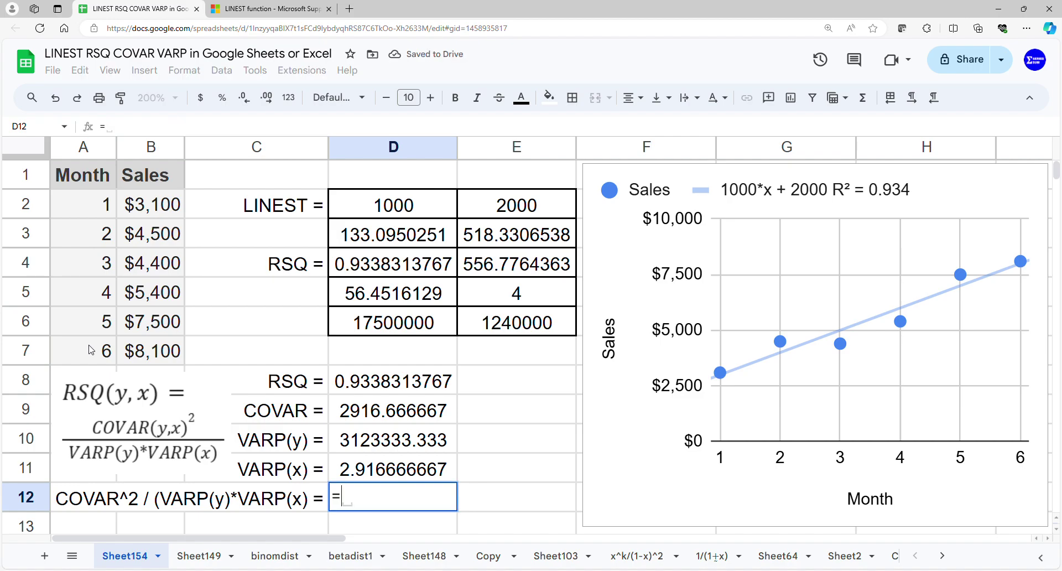
click(382, 421)
text(^2/()
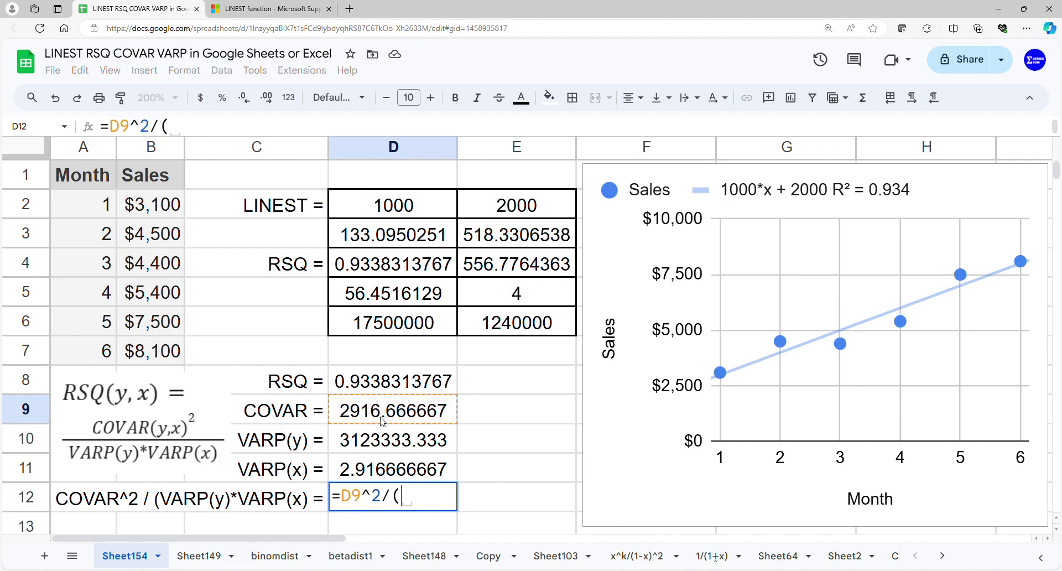
click(390, 441)
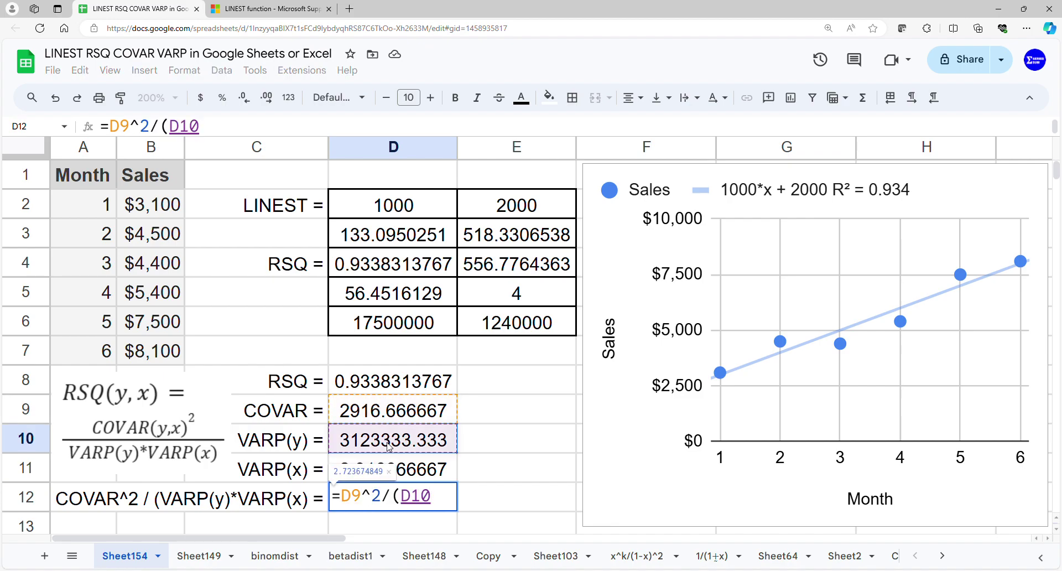
text(*)
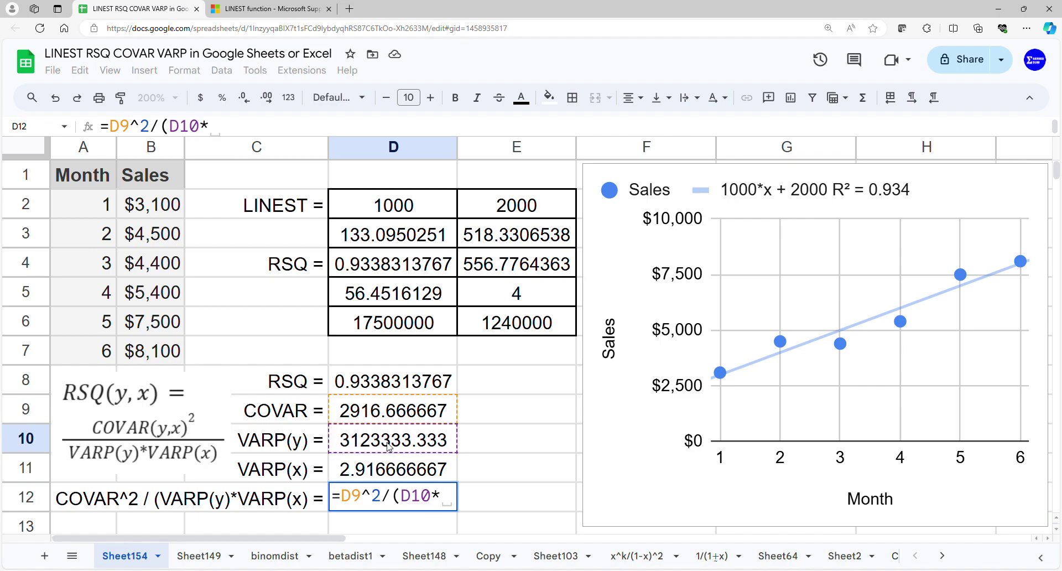
click(390, 472)
key(Return)
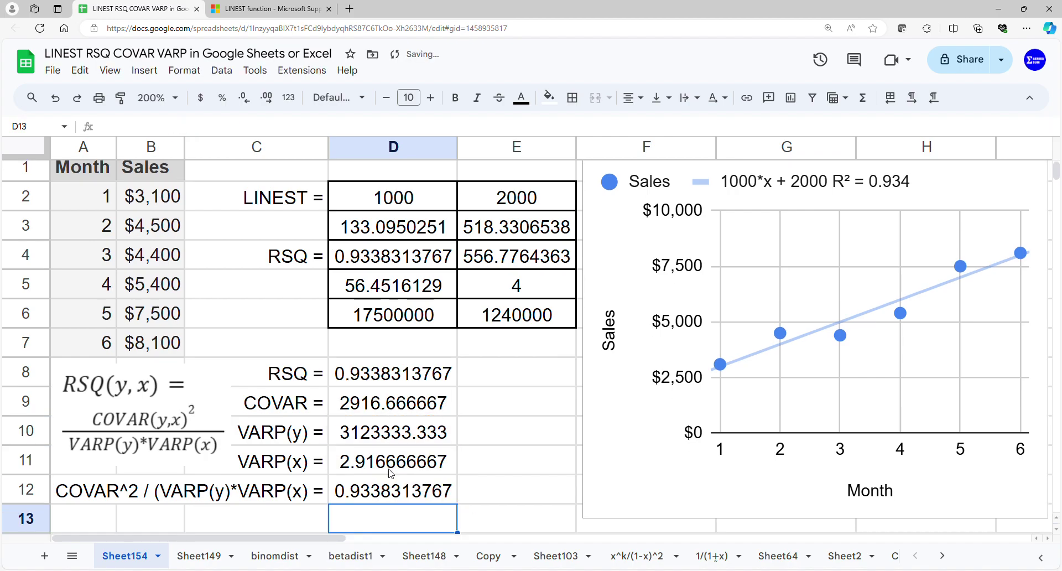
Compare the derived result in row 12 with the RSQ values in C8:D8 and C4:D4.
scroll(426, 465, up, 1)
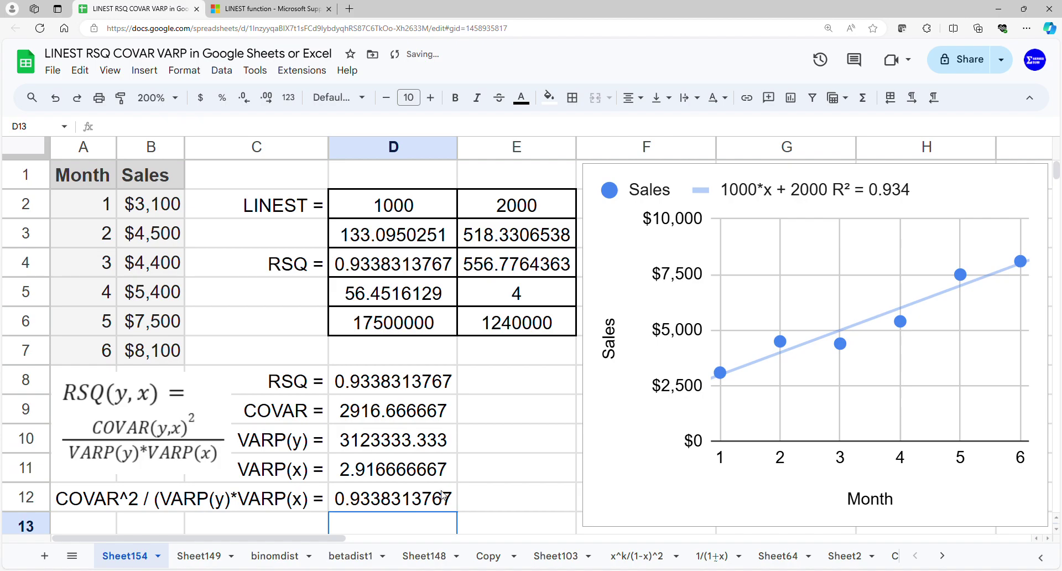
drag(442, 496, 95, 503)
drag(427, 390, 292, 387)
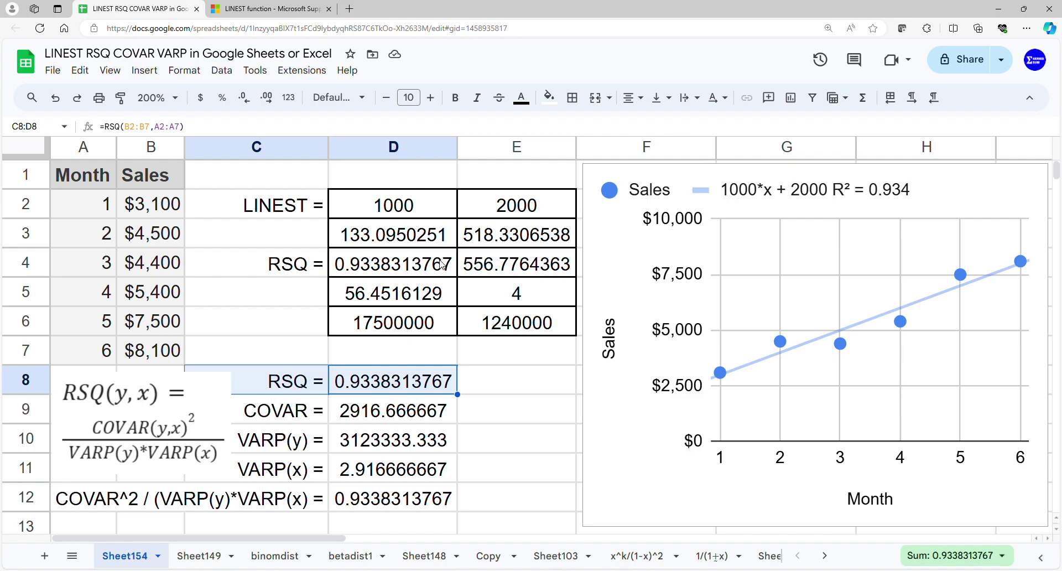
drag(442, 266, 272, 267)
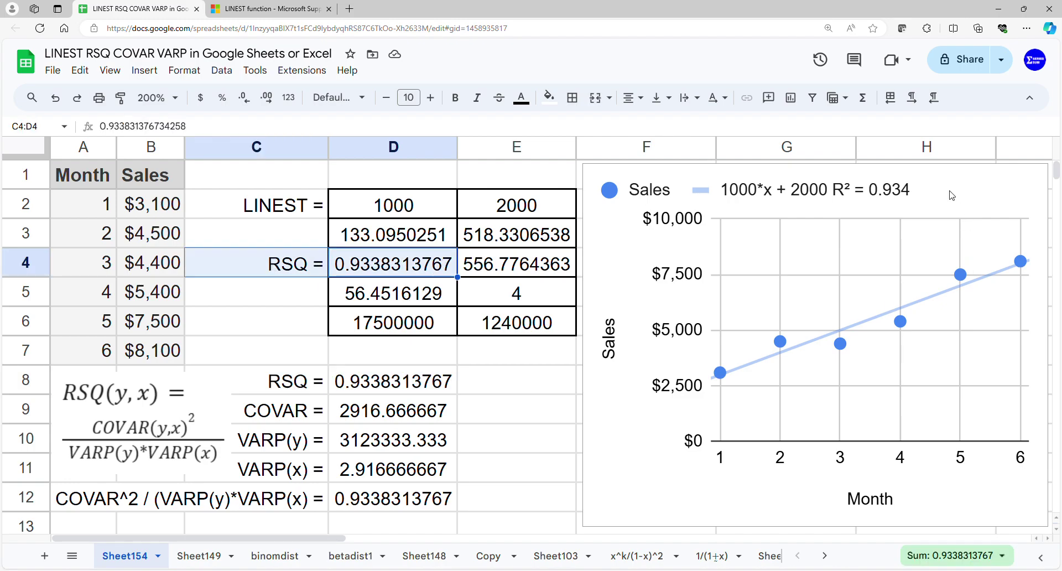